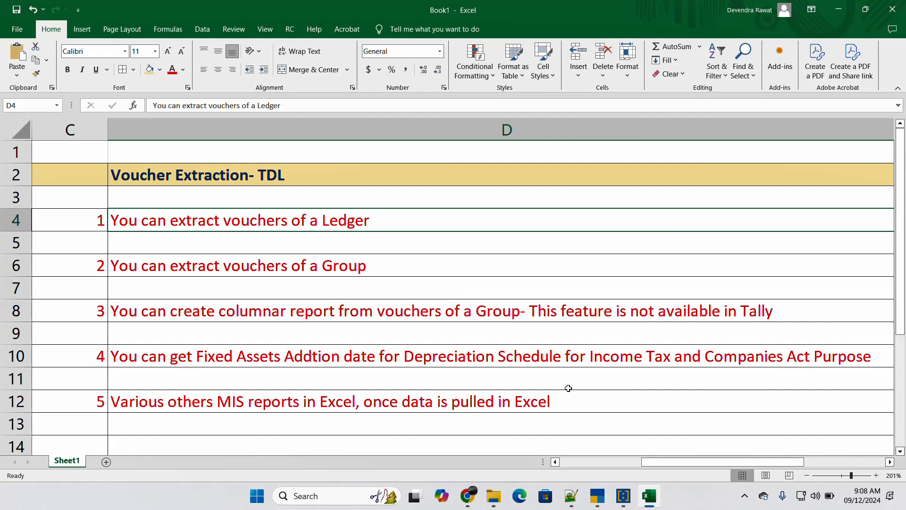
# Step: Switch to TallyPrime and open the ledger voucher extraction from the Voucher Extracts reports
pyautogui.click(597, 496)
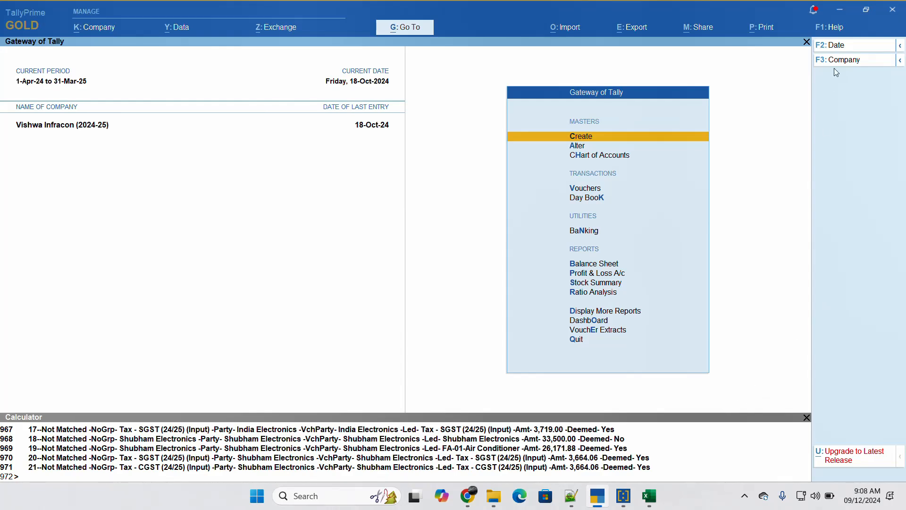
pyautogui.press('Up')
pyautogui.press('Up')
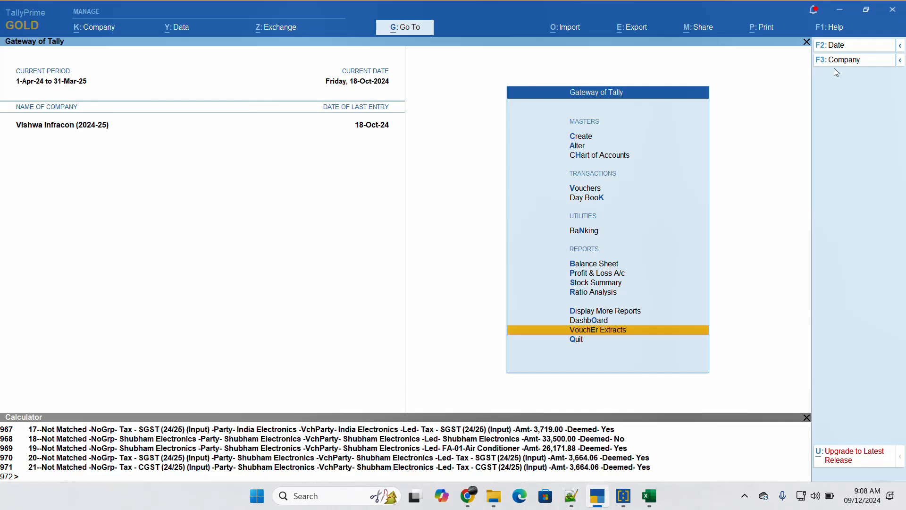
pyautogui.press('Return')
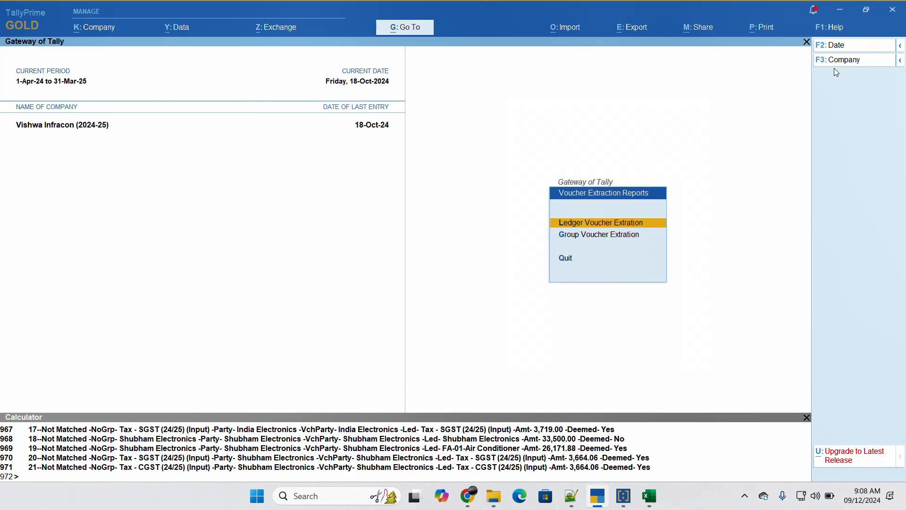
pyautogui.press('Down')
pyautogui.press('Up')
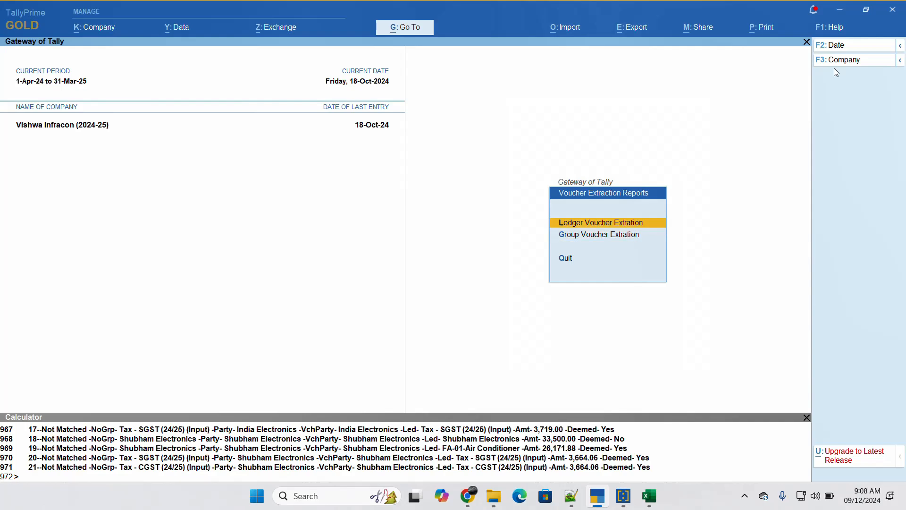
pyautogui.press('Down')
pyautogui.press('Up')
pyautogui.press('Return')
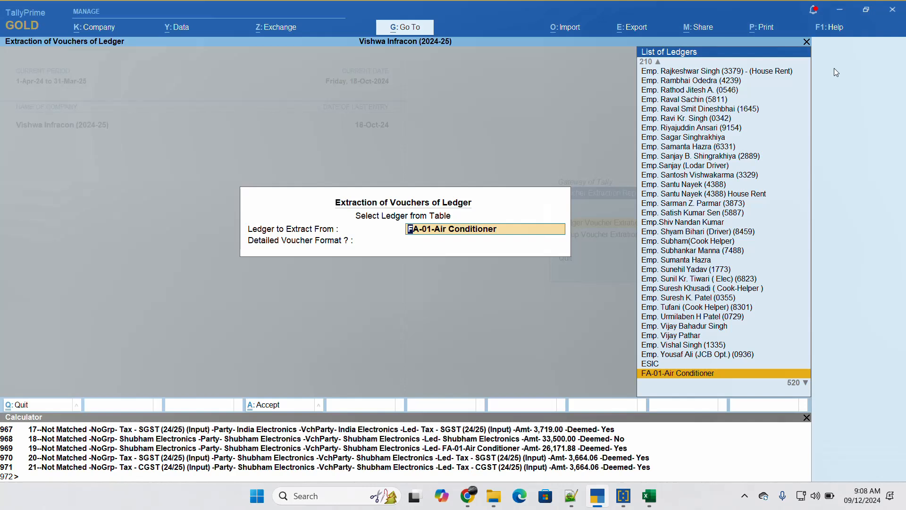
# Step: Extract the vouchers of the FA-01-Air Conditioner ledger with Detailed Voucher Format set to No
pyautogui.press('Up')
pyautogui.press('Up')
pyautogui.press('Down')
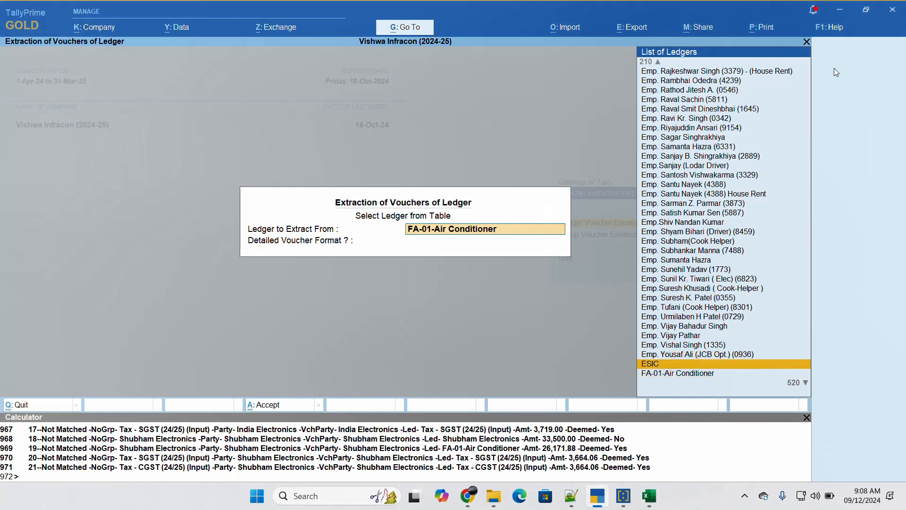
pyautogui.press('Down')
pyautogui.press('Return')
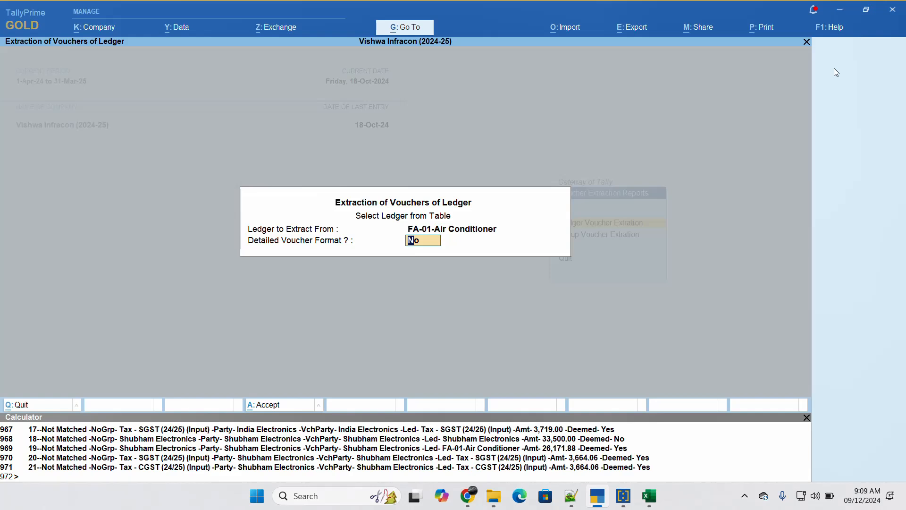
pyautogui.press('Return')
pyautogui.press('Return')
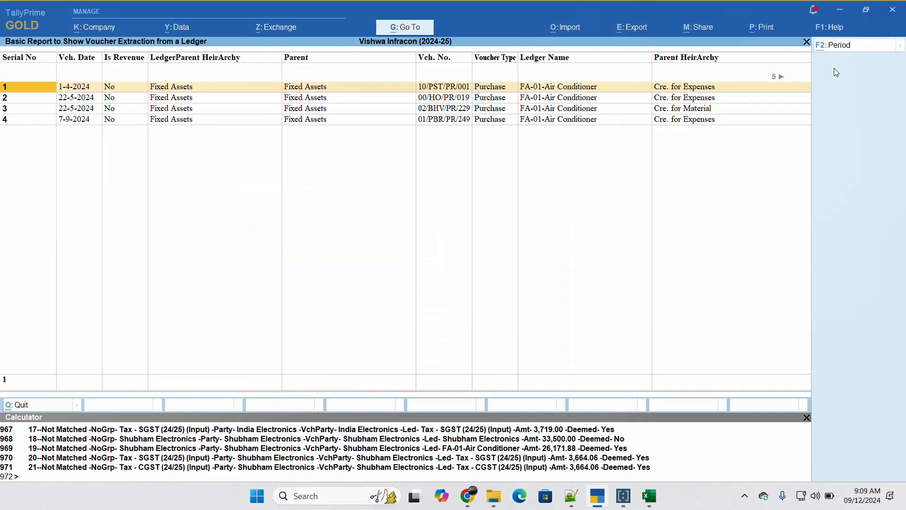
# Step: Examine the basic extraction report's voucher rows across the columns from serial number to ledger name
pyautogui.press('Down')
pyautogui.press('Up')
pyautogui.press('Right')
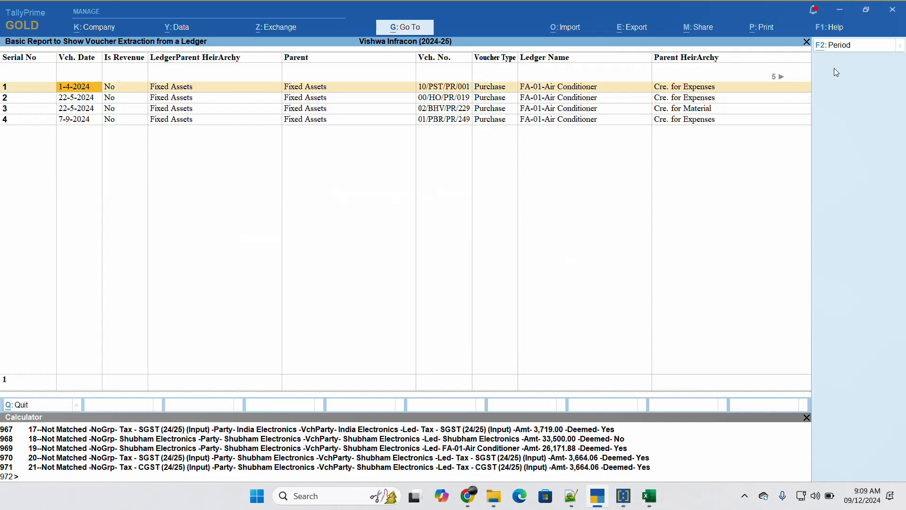
pyautogui.press('Right')
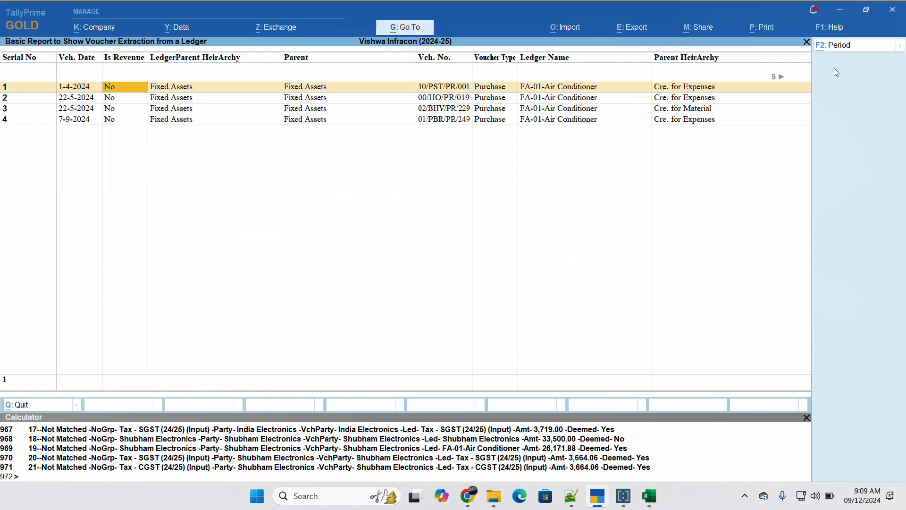
pyautogui.press('Right')
pyautogui.press('Right')
pyautogui.press('Right')
pyautogui.press('Right')
pyautogui.press('Right')
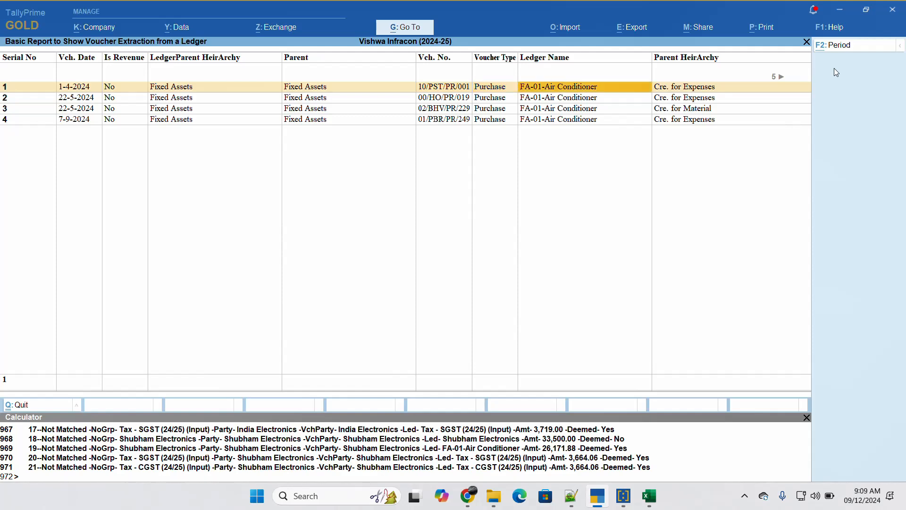
pyautogui.press('Down')
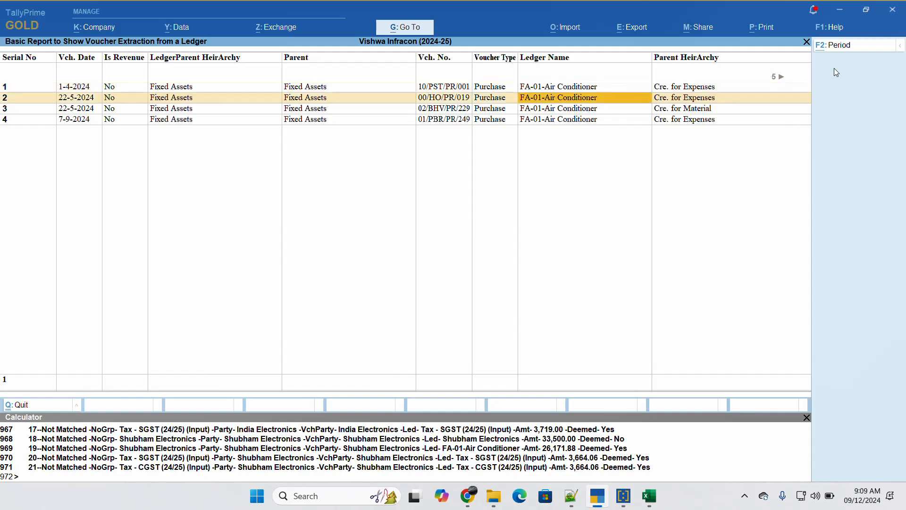
pyautogui.press('Left')
pyautogui.press('Left')
pyautogui.press('Up')
pyautogui.press('Left')
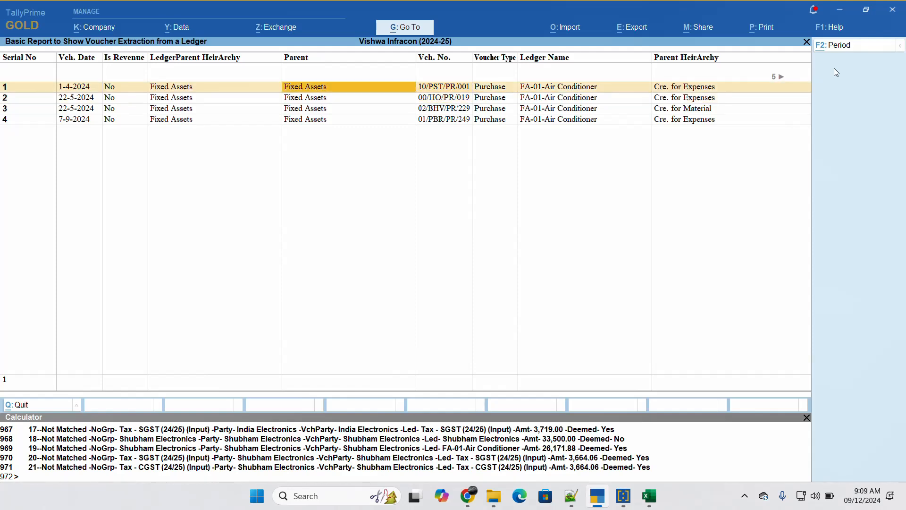
pyautogui.press('Left')
pyautogui.press('Left')
pyautogui.press('Left')
pyautogui.press('Down')
pyautogui.press('Down')
pyautogui.press('Right')
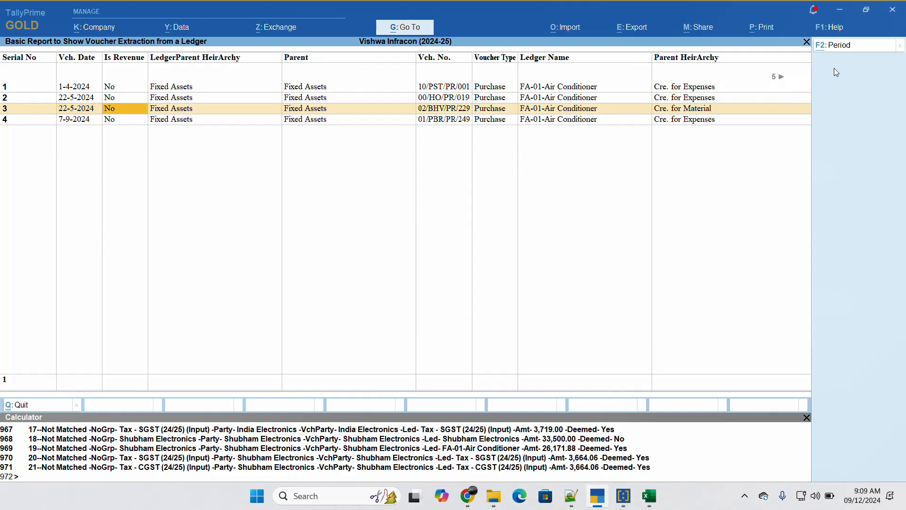
pyautogui.press('Up')
pyautogui.press('Up')
pyautogui.press('Left')
pyautogui.press('Left')
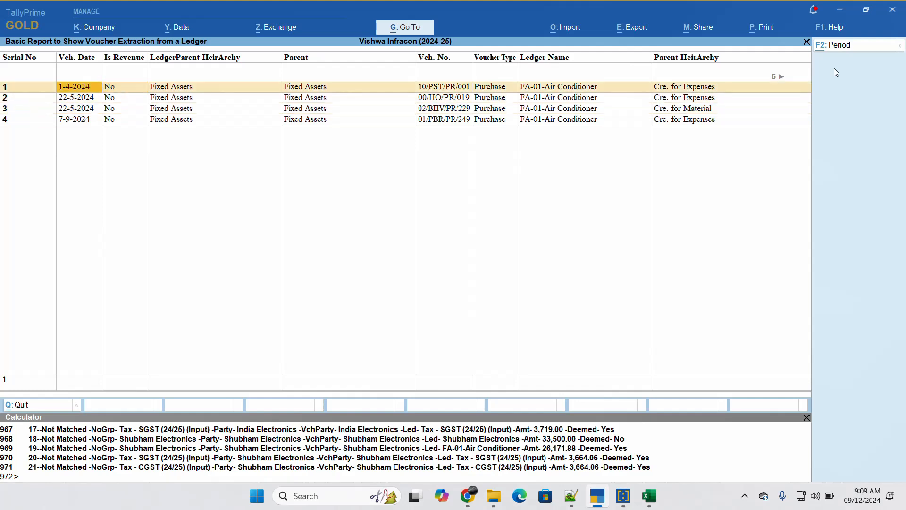
pyautogui.press('Down')
pyautogui.press('Down')
pyautogui.press('Down')
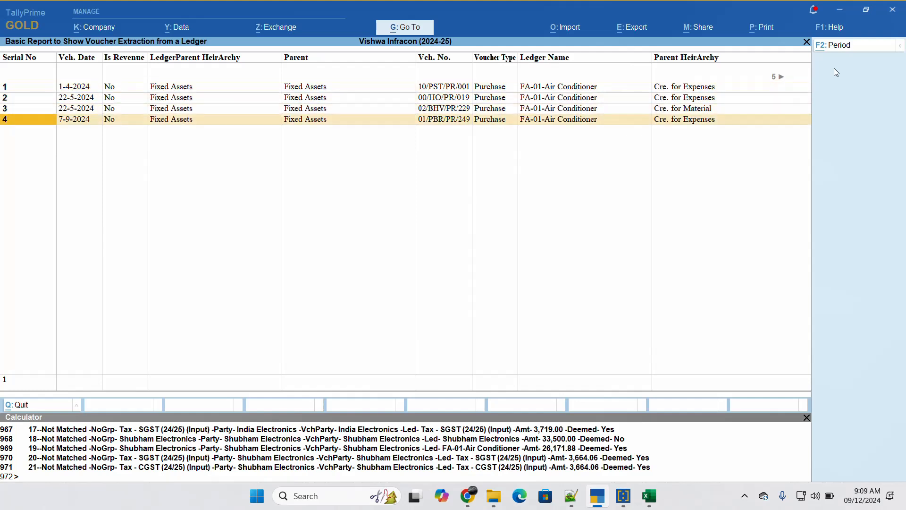
# Step: Open the first purchase voucher from the report to view its item and tax entries, and return to the report
pyautogui.press('Up')
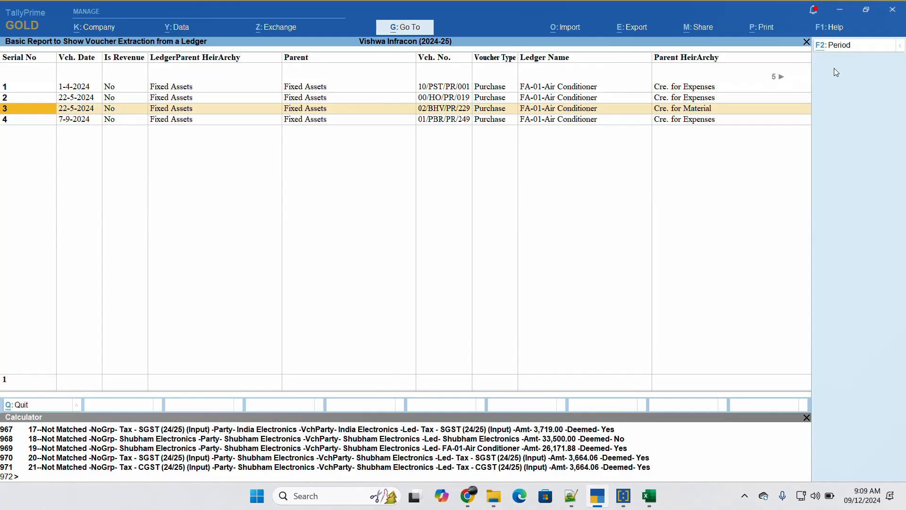
pyautogui.press('Up')
pyautogui.press('Up')
pyautogui.press('Return')
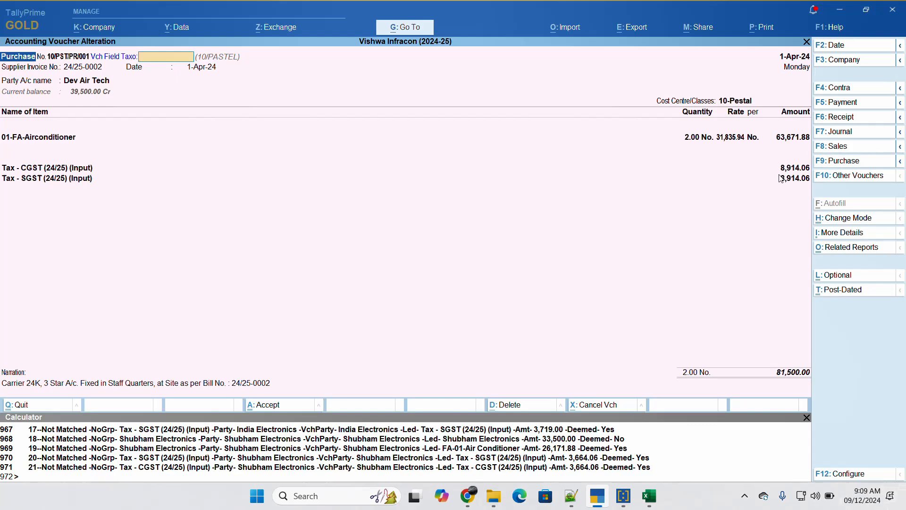
pyautogui.press('Escape')
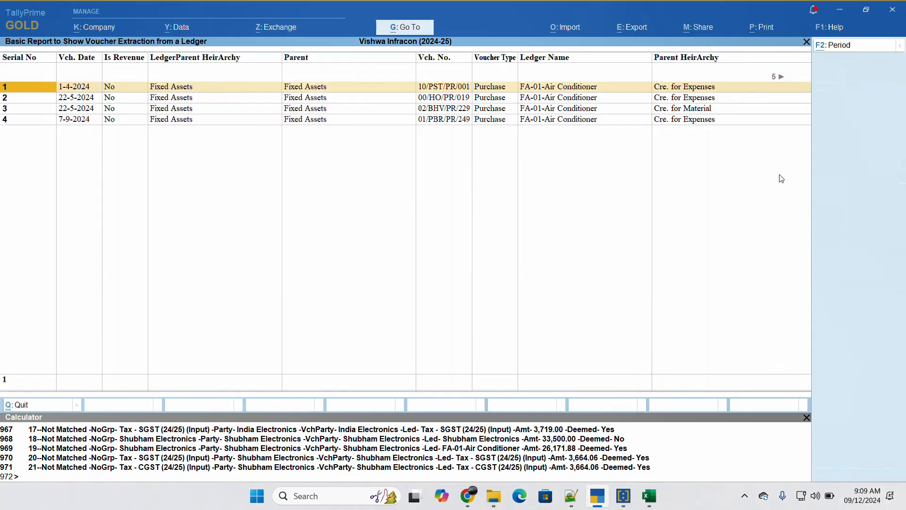
# Step: Extract the FA-01-Air Conditioner ledger vouchers again with Detailed Voucher Format set to Yes
pyautogui.press('Escape')
pyautogui.press('Return')
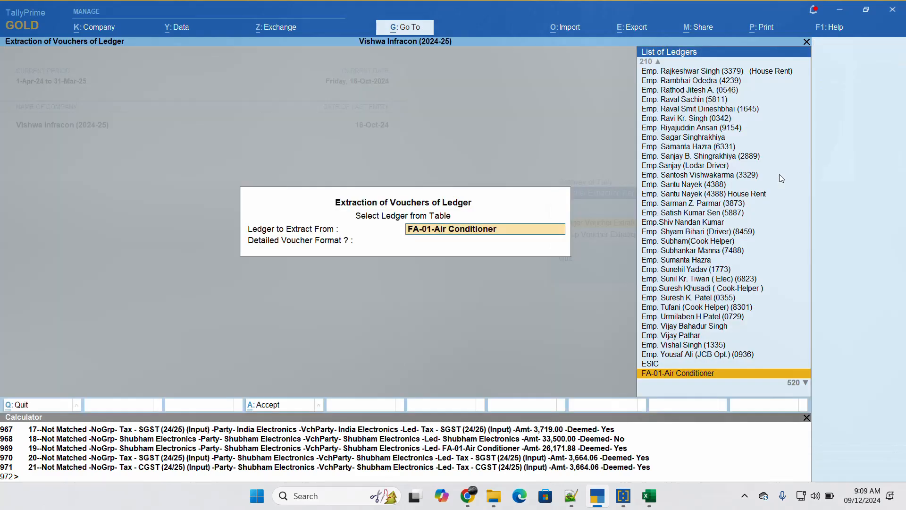
pyautogui.press('Return')
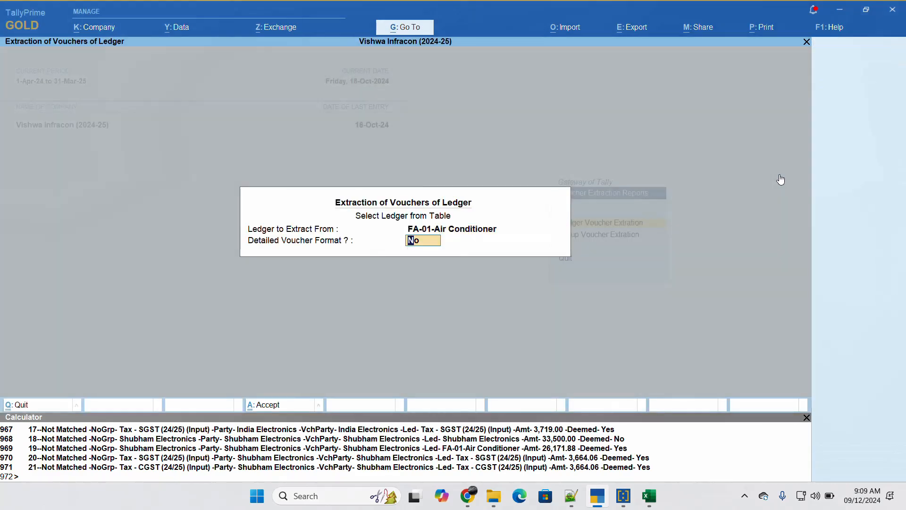
pyautogui.write('y')
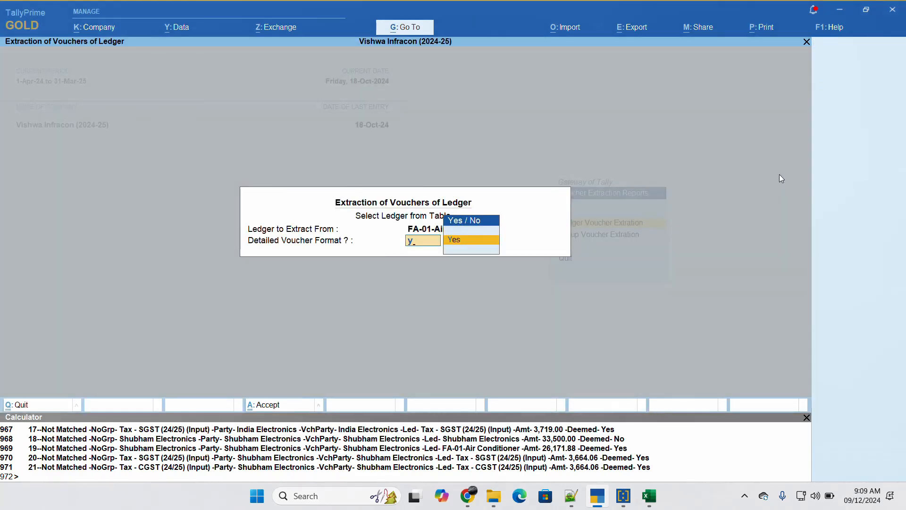
pyautogui.press('Return')
pyautogui.press('Return')
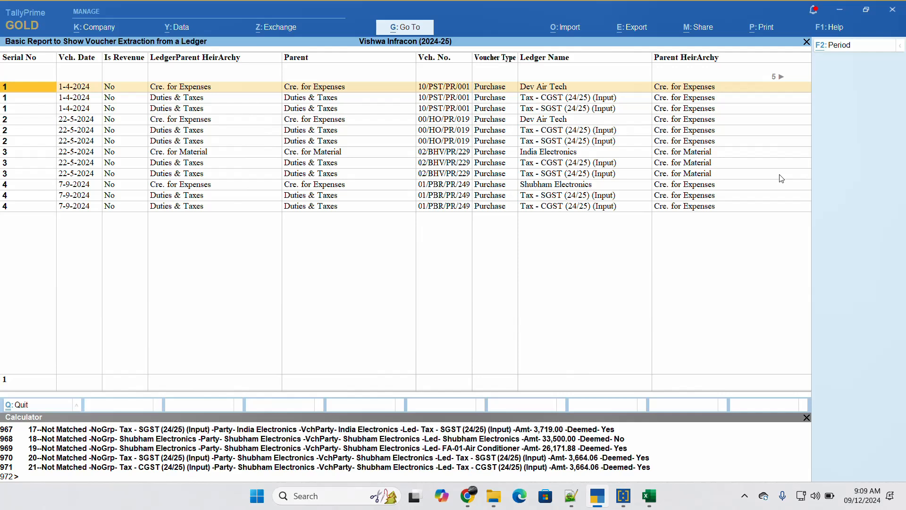
# Step: Review the detailed report's columns from voucher date to voucher type on the first row
pyautogui.press('Right')
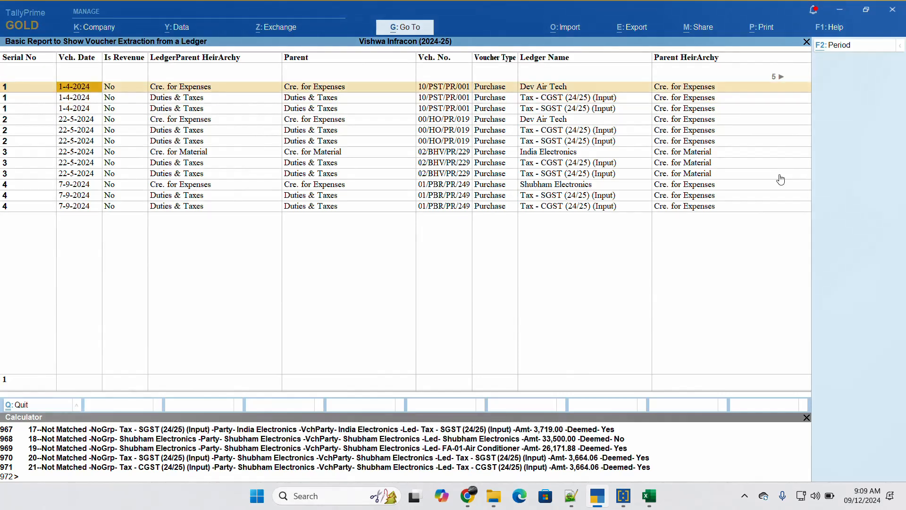
pyautogui.press('Right')
pyautogui.press('Right')
pyautogui.press('Right')
pyautogui.press('Right')
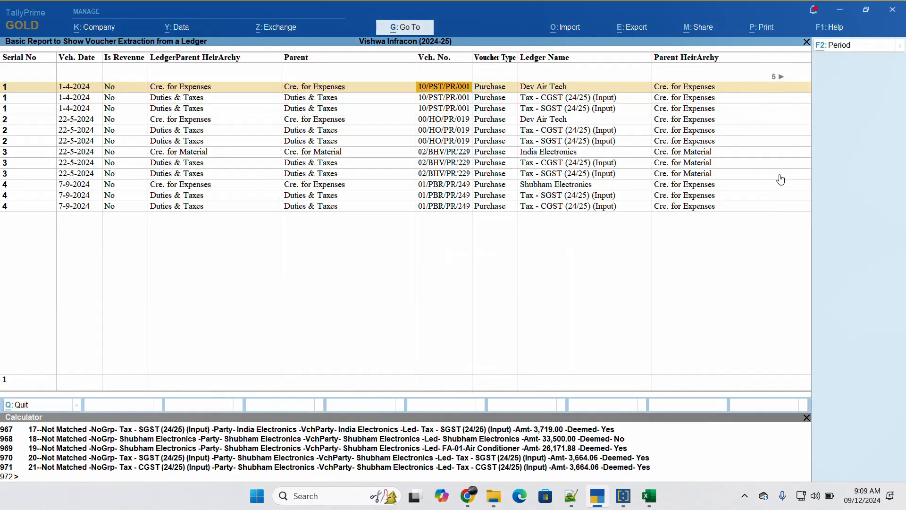
pyautogui.press('Right')
pyautogui.press('Left')
pyautogui.press('Left')
pyautogui.press('Left')
pyautogui.press('Left')
pyautogui.press('Left')
# Step: Examine the party, CGST and SGST ledger rows that belong to the first voucher in the detailed report
pyautogui.press('Down')
pyautogui.press('Down')
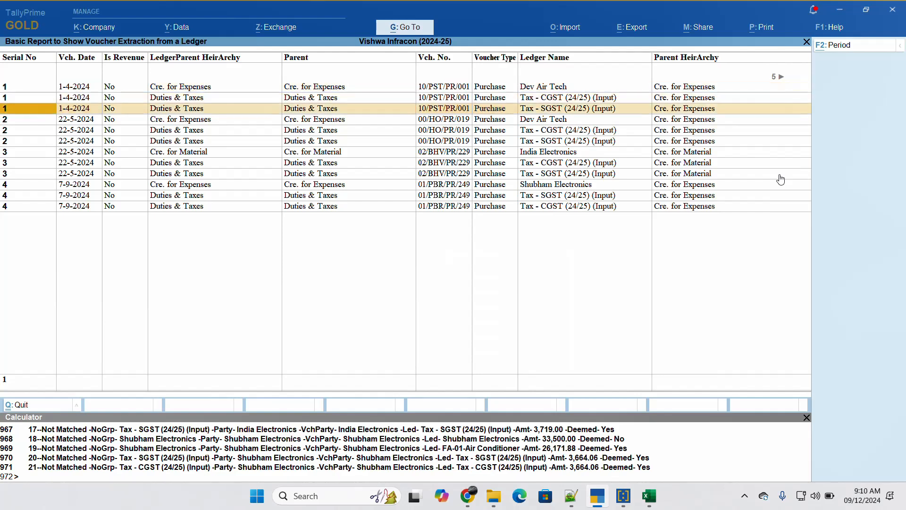
pyautogui.press('Up')
pyautogui.press('Up')
pyautogui.press('Down')
pyautogui.press('Down')
pyautogui.press('Right')
pyautogui.press('Right')
pyautogui.press('Right')
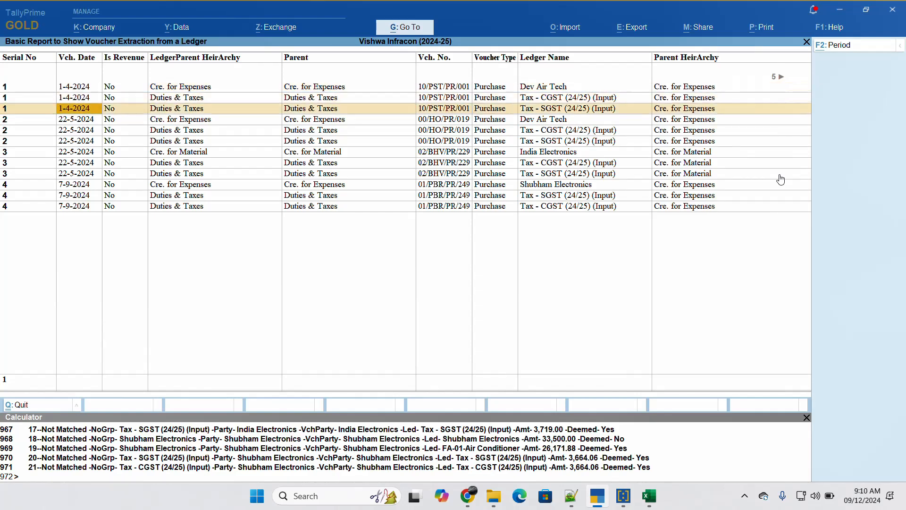
pyautogui.press('Right')
pyautogui.press('Up')
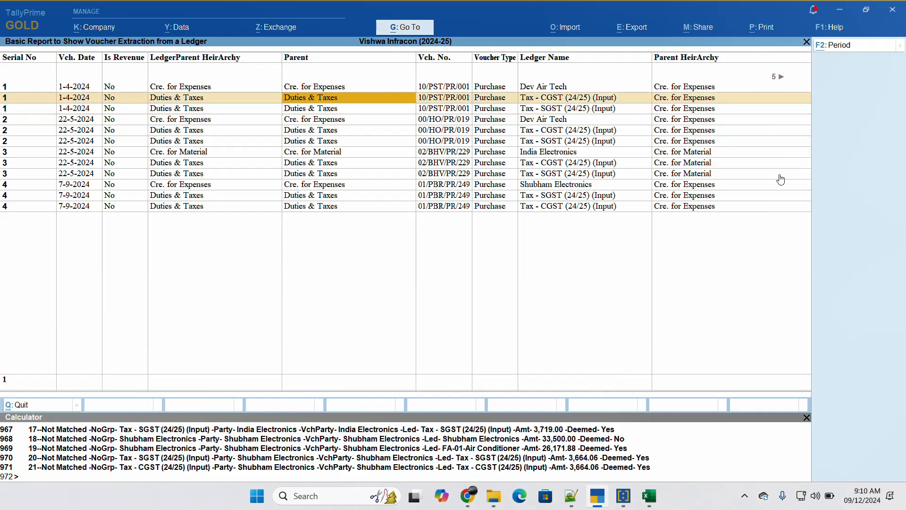
pyautogui.press('Right')
pyautogui.press('Right')
pyautogui.press('Right')
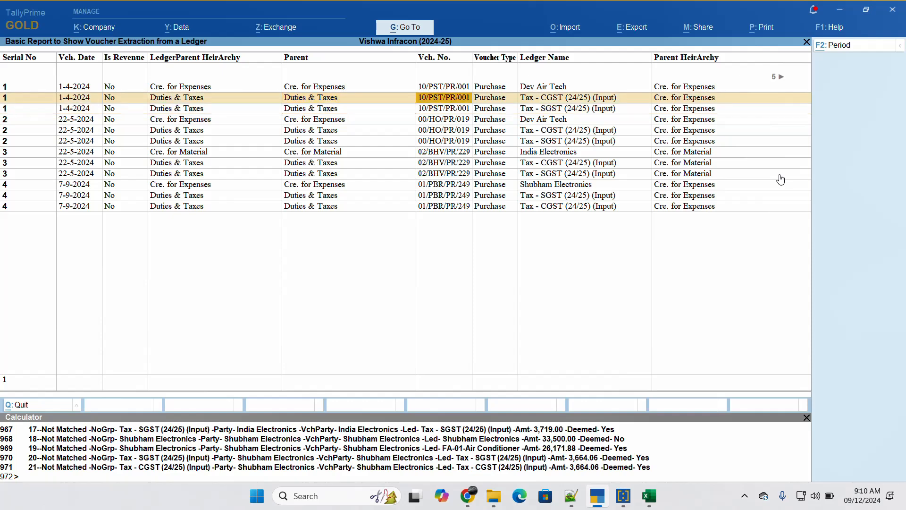
pyautogui.press('Up')
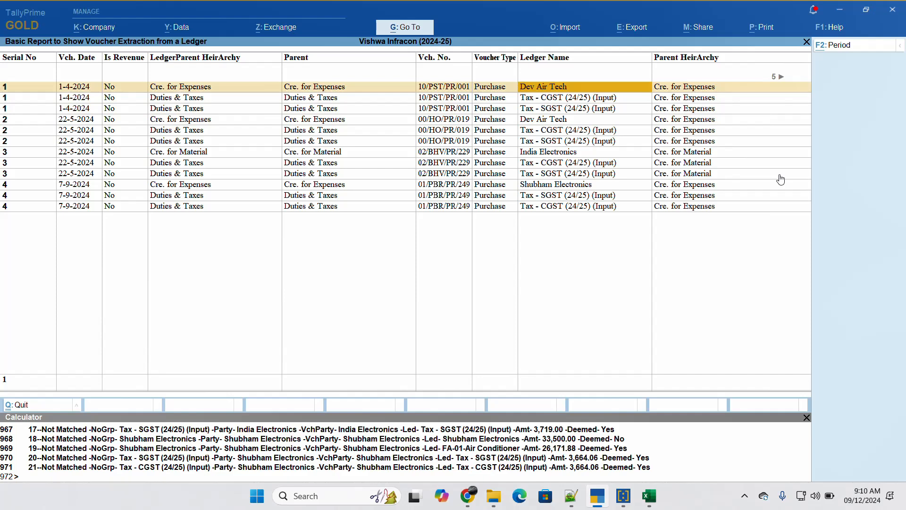
pyautogui.press('Down')
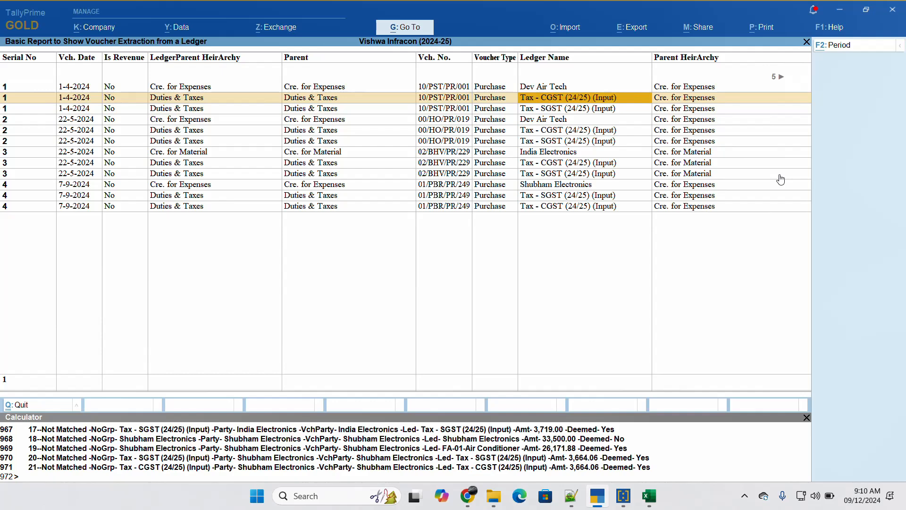
pyautogui.press('Down')
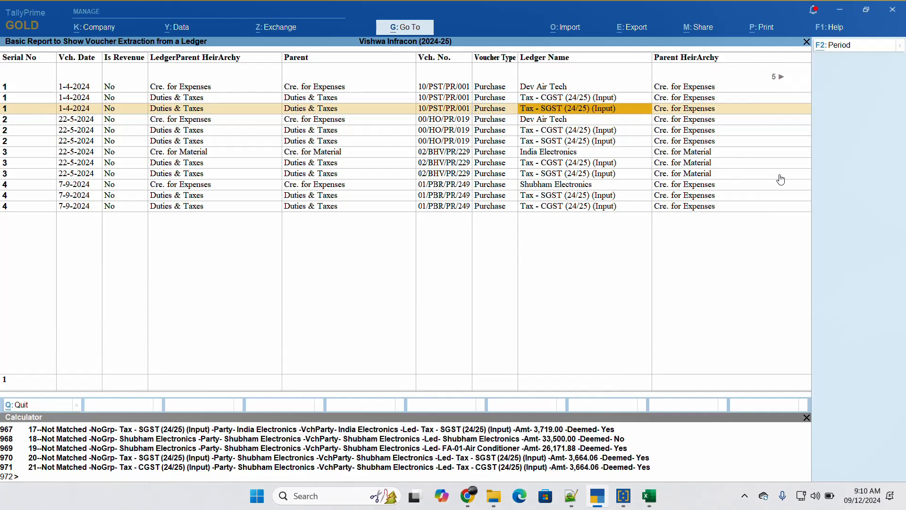
# Step: Examine the Dr Amount and Cr Amount columns for the first voucher's party and tax rows
pyautogui.press('Right')
pyautogui.press('Right')
pyautogui.press('Right')
pyautogui.press('Right')
pyautogui.press('Right')
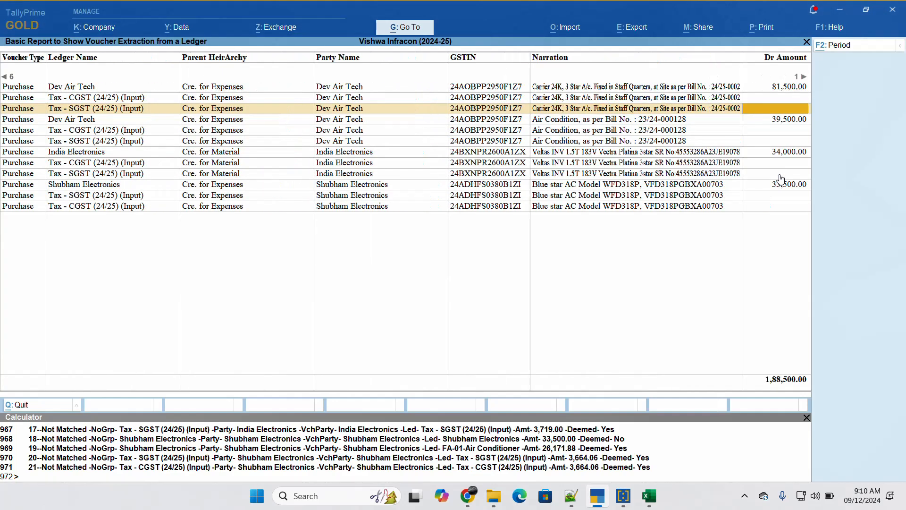
pyautogui.press('Right')
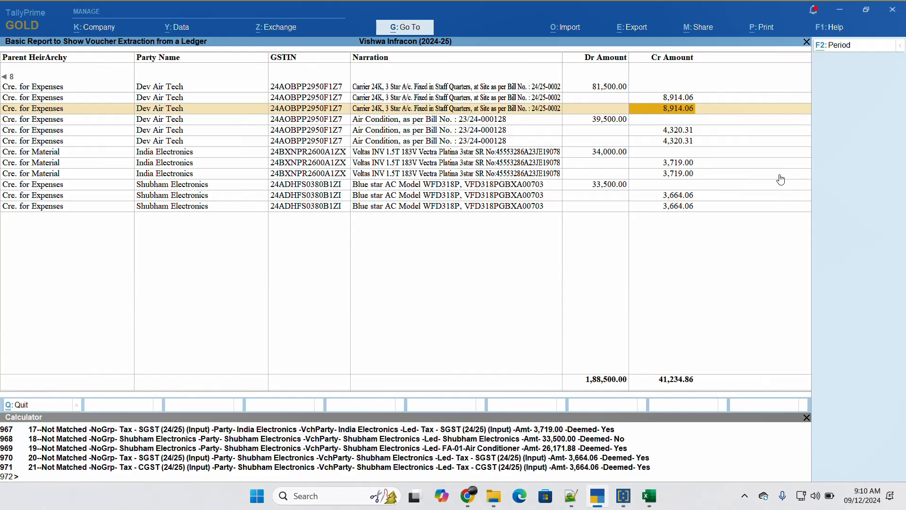
pyautogui.press('Up')
pyautogui.press('Up')
pyautogui.press('Left')
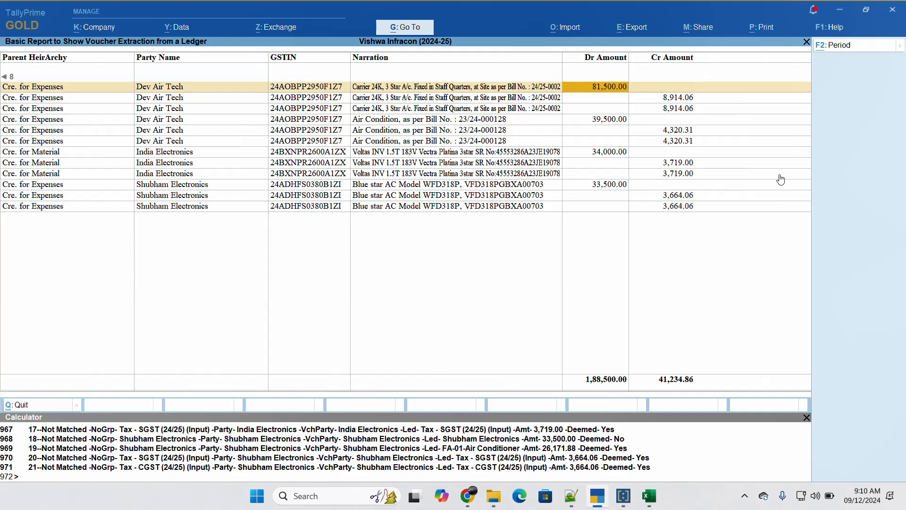
# Step: Compare the Cr Amount entries on the CGST and SGST rows of the first Dev Air Tech voucher
pyautogui.press('Down')
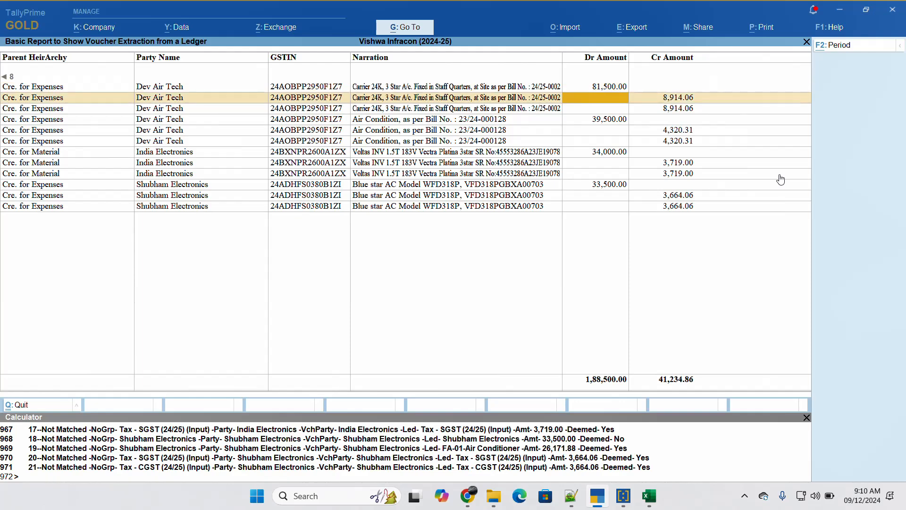
pyautogui.press('Down')
pyautogui.press('Right')
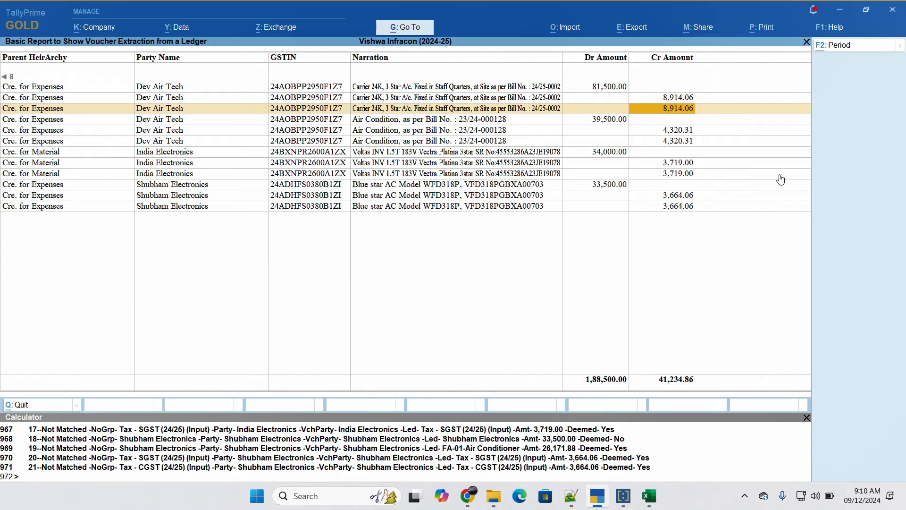
pyautogui.press('Up')
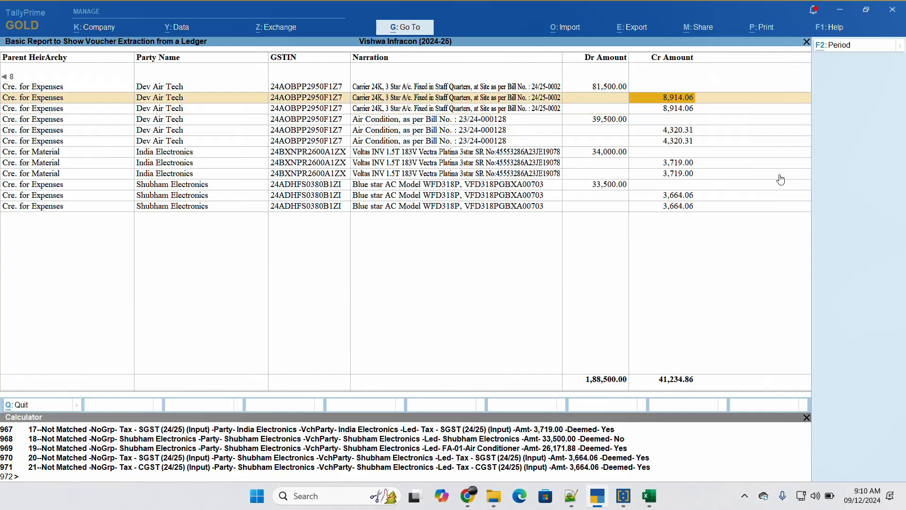
# Step: Run the Group Voucher Extraction for the Fixed Assets group with Detailed Voucher Format set to No
pyautogui.press('Escape')
pyautogui.press('Down')
pyautogui.press('Return')
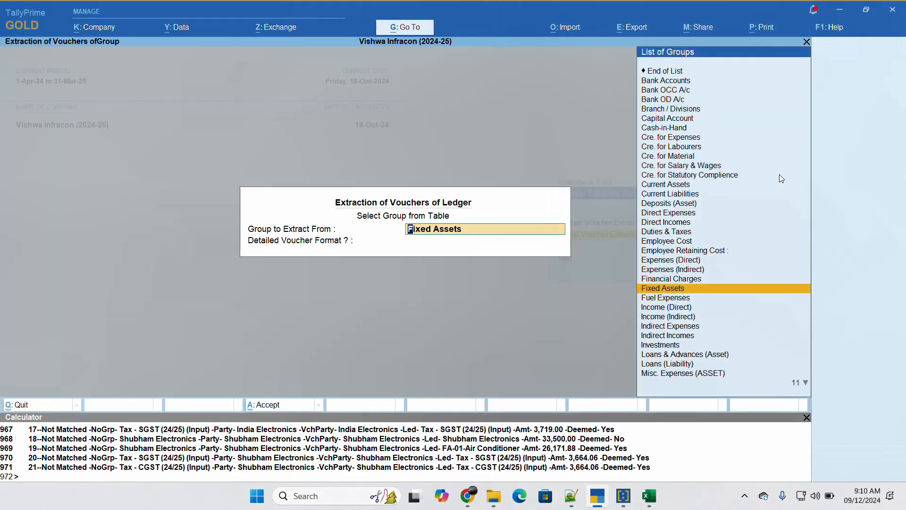
pyautogui.press('Return')
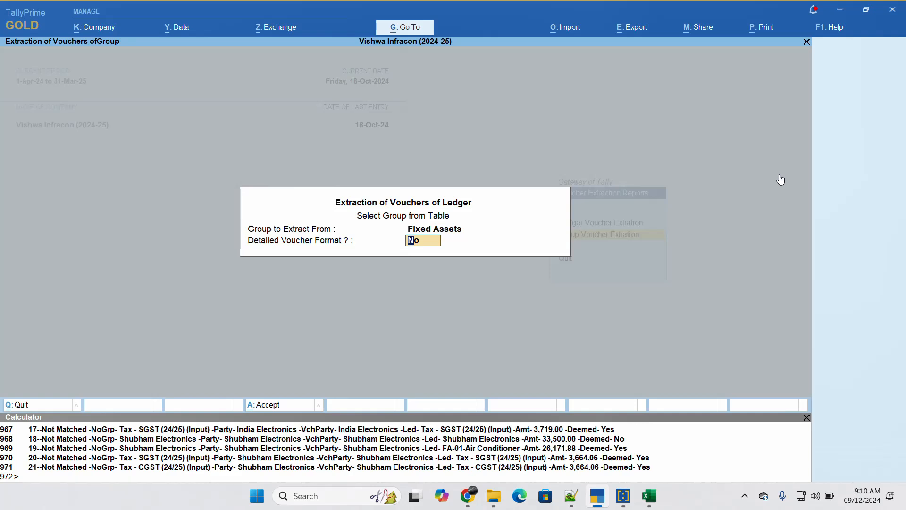
pyautogui.press('Return')
pyautogui.press('Return')
# Step: Review the first voucher of the group report from its serial number across to its ledger name
pyautogui.press('Down')
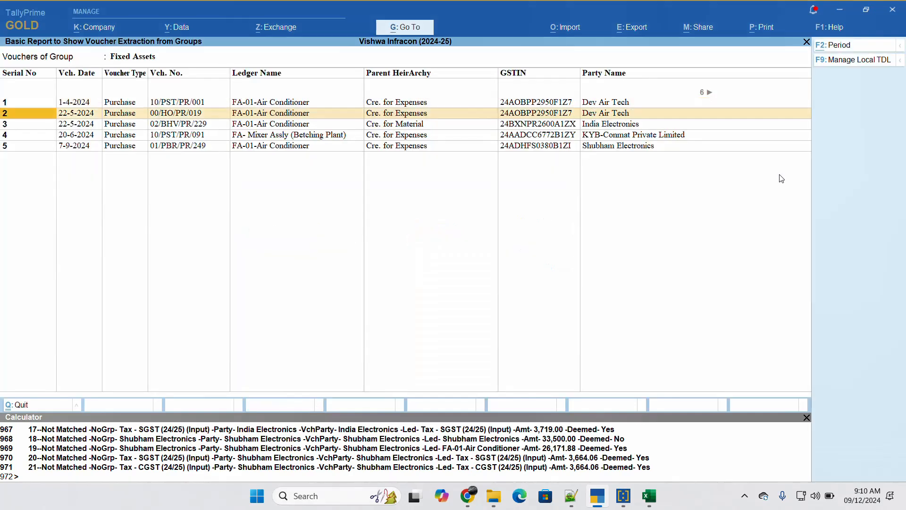
pyautogui.press('Up')
pyautogui.press('Right')
pyautogui.press('Right')
pyautogui.press('Right')
pyautogui.press('Right')
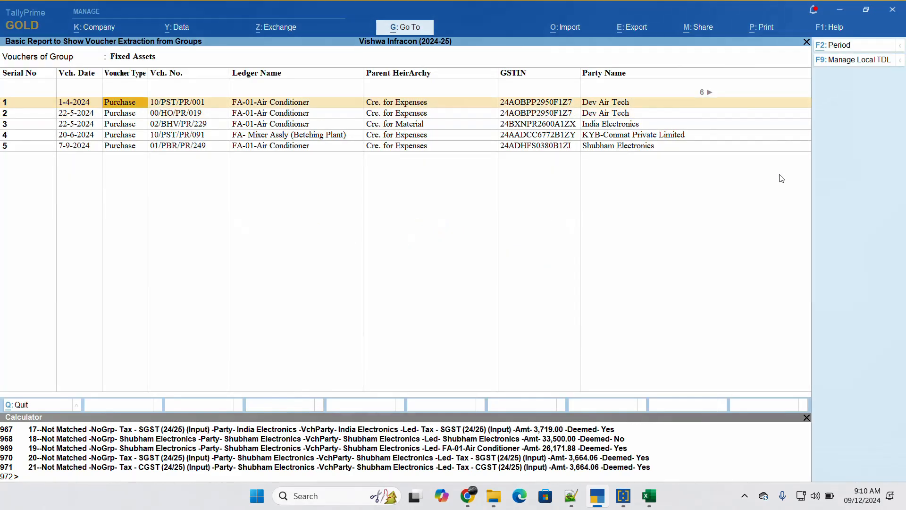
# Step: Examine the Ledger Name column for every voucher extracted from the Fixed Assets group
pyautogui.press('Down')
pyautogui.press('Down')
pyautogui.press('Up')
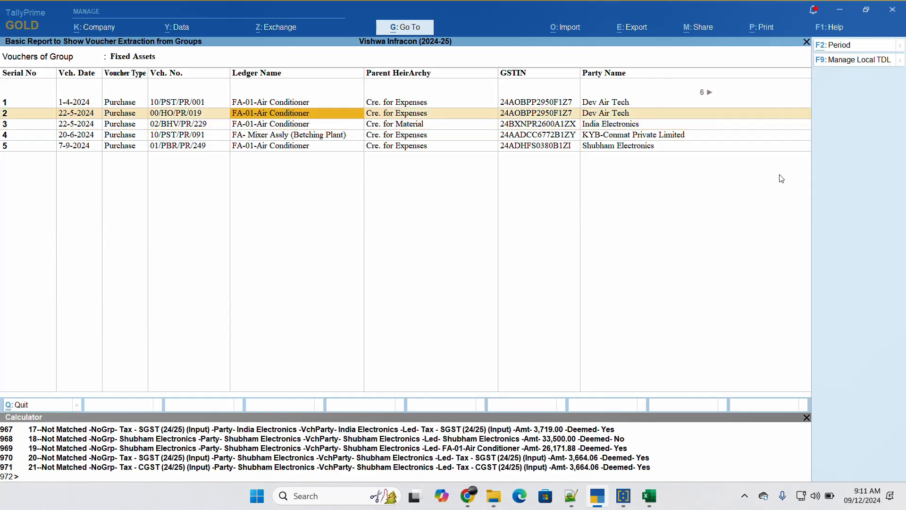
pyautogui.press('Up')
pyautogui.press('Down')
pyautogui.press('Down')
pyautogui.press('Down')
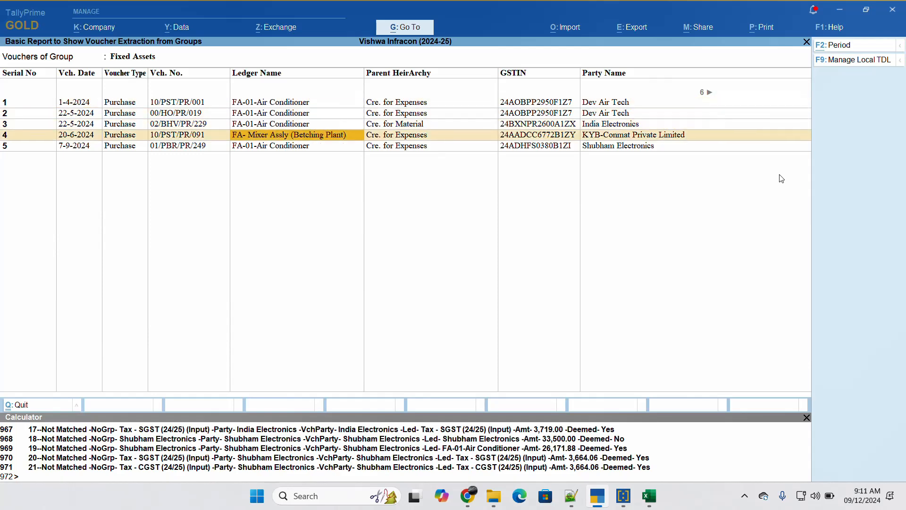
pyautogui.press('Down')
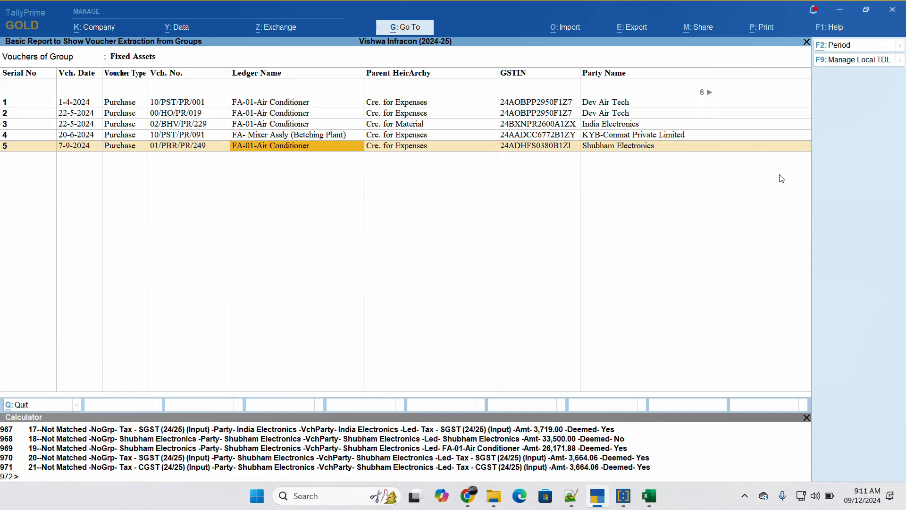
# Step: Extract the Fixed Assets group vouchers again with Detailed Voucher Format set to Yes
pyautogui.press('Escape')
pyautogui.press('Return')
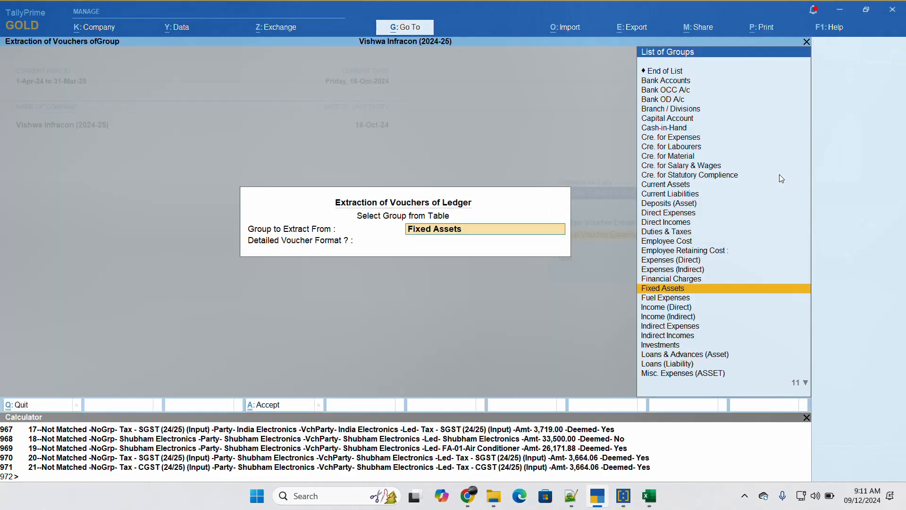
pyautogui.press('Return')
pyautogui.press('y')
pyautogui.press('Return')
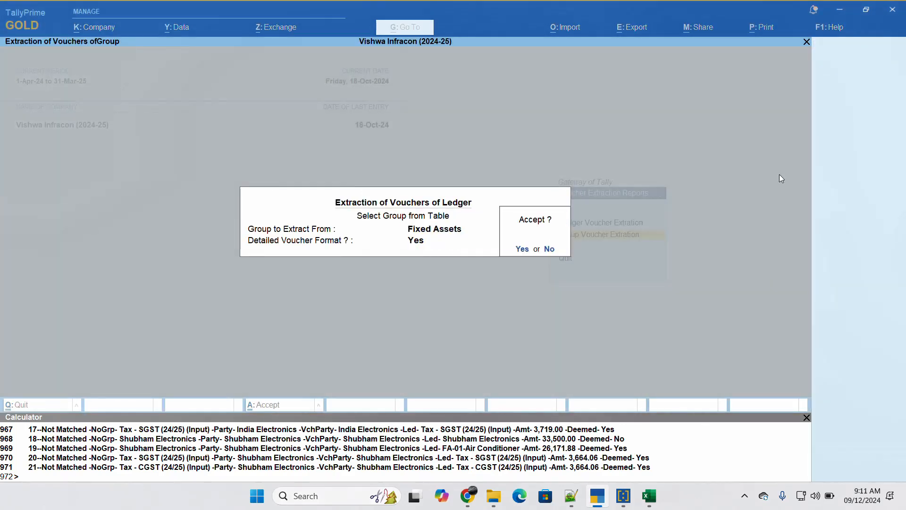
pyautogui.press('y')
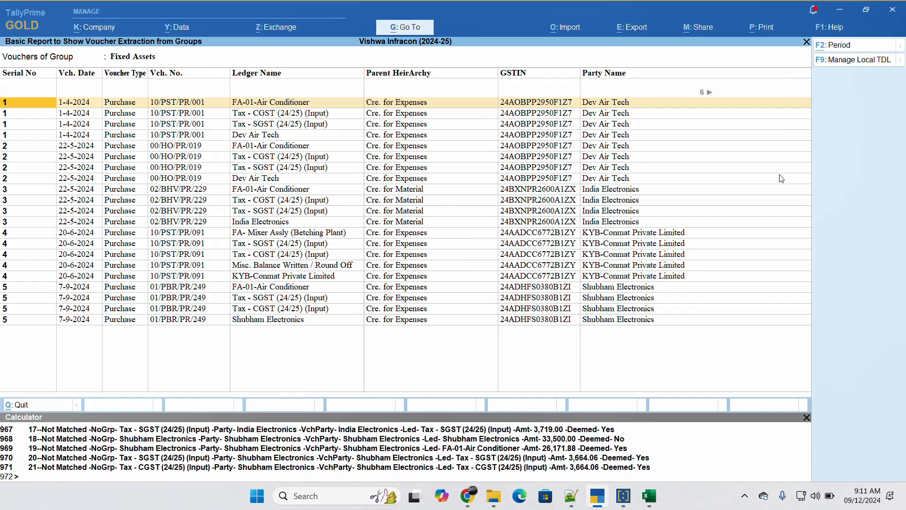
# Step: Review the first voucher's ledger rows in the detailed group report, then its party row's columns through to Cr Amount
pyautogui.press('Down')
pyautogui.press('Down')
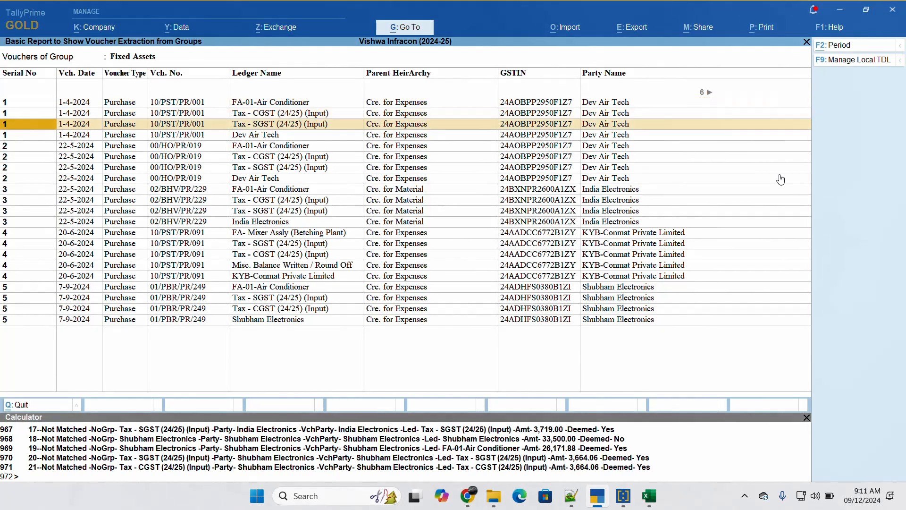
pyautogui.press('Down')
pyautogui.press('Right')
pyautogui.press('Right')
pyautogui.press('Right')
pyautogui.press('Right')
pyautogui.press('Right')
pyautogui.press('Right')
pyautogui.press('Right')
pyautogui.press('Right')
pyautogui.press('Right')
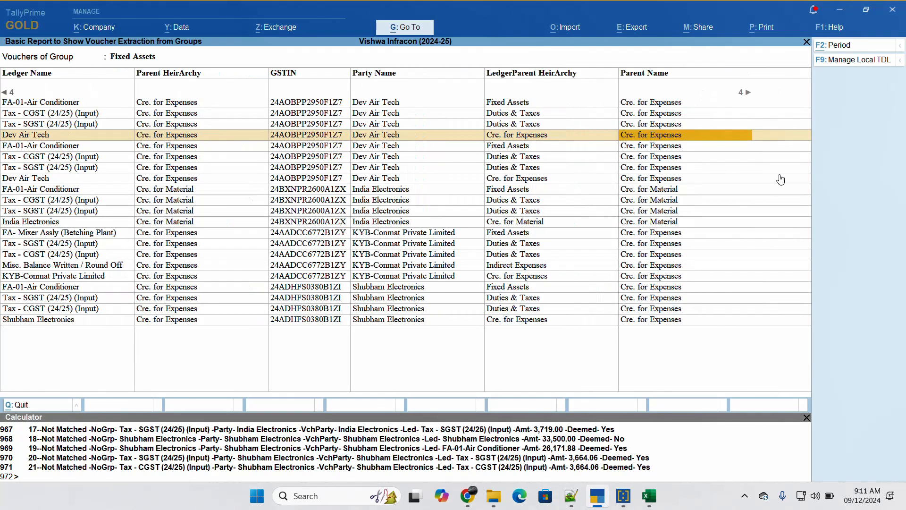
pyautogui.press('Right')
pyautogui.press('Right')
pyautogui.press('Right')
pyautogui.press('Right')
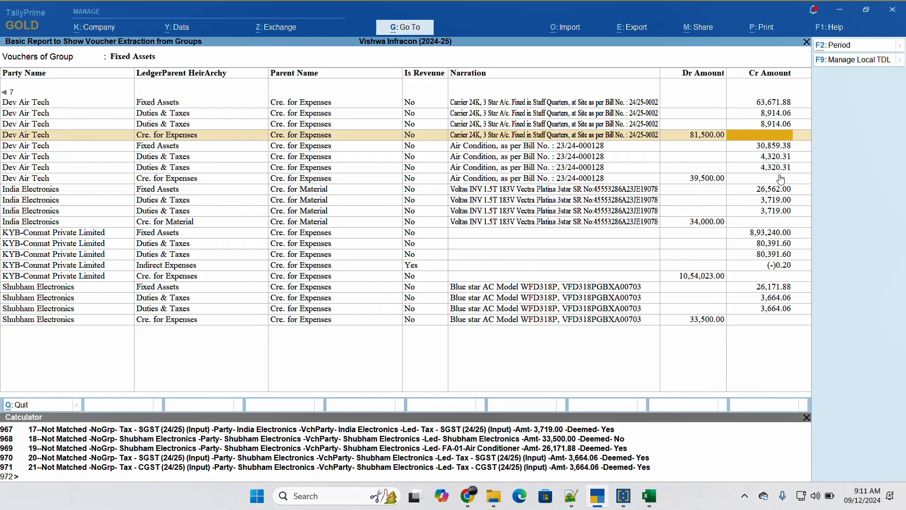
# Step: Examine the Dr Amount column on the first voucher's party and tax rows in the group report
pyautogui.press('Left')
pyautogui.press('Up')
pyautogui.press('Down')
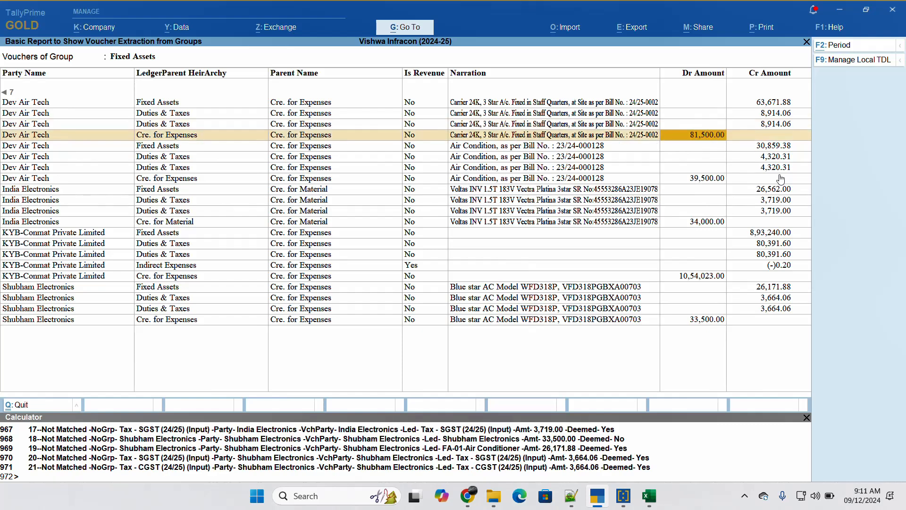
pyautogui.press('Up')
pyautogui.press('Up')
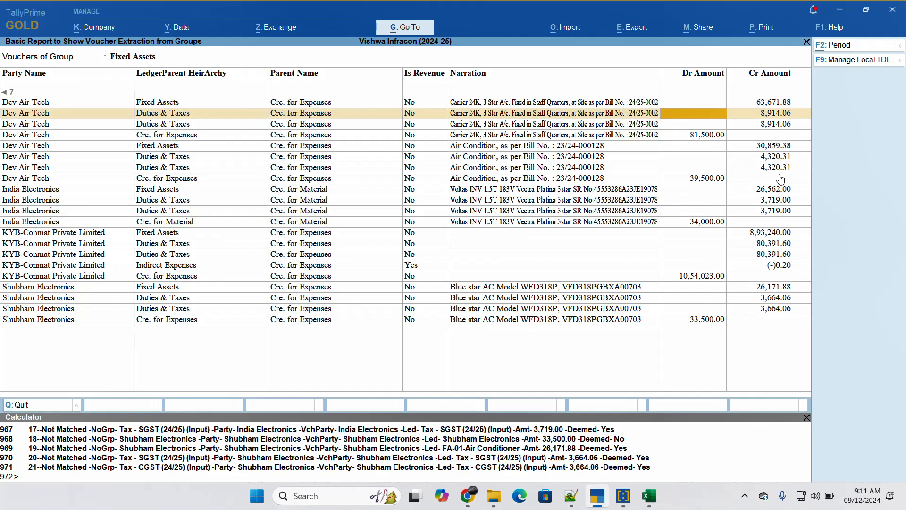
# Step: Export the detailed Fixed Assets group report to the local drive in Excel (Spreadsheet) format as Tally.xlsx
pyautogui.click(642, 32)
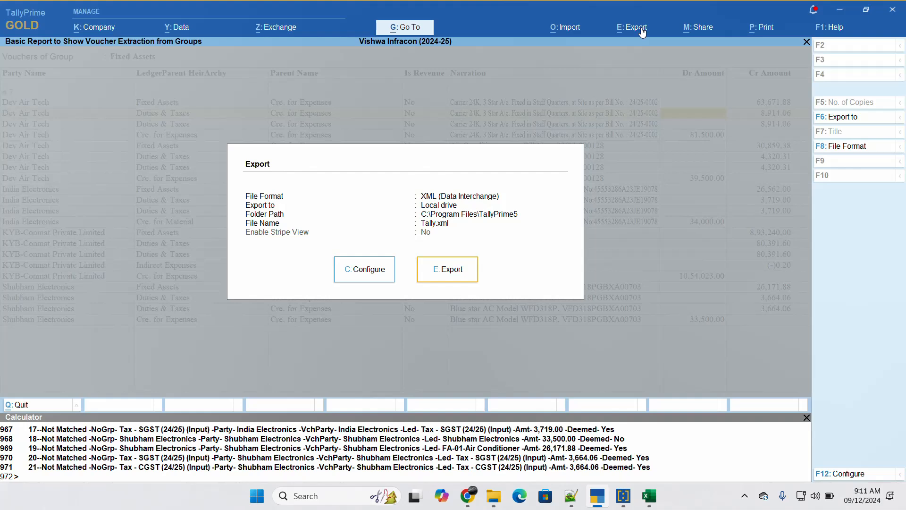
pyautogui.press('c')
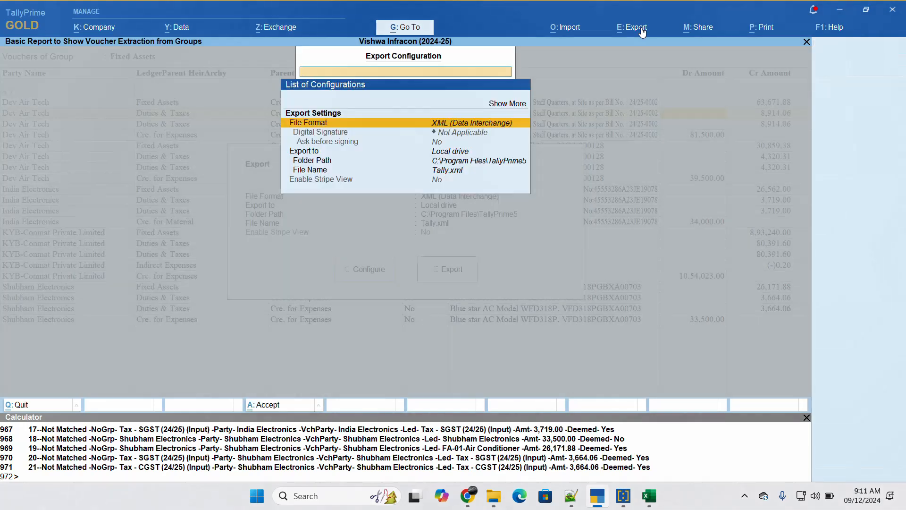
pyautogui.press('Return')
pyautogui.press('Up')
pyautogui.press('Up')
pyautogui.press('Up')
pyautogui.press('Up')
pyautogui.press('Return')
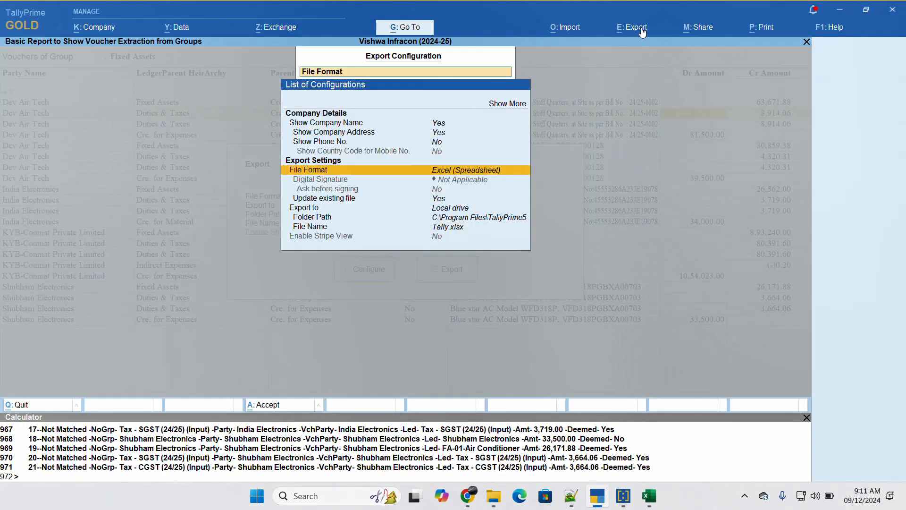
pyautogui.press('Escape')
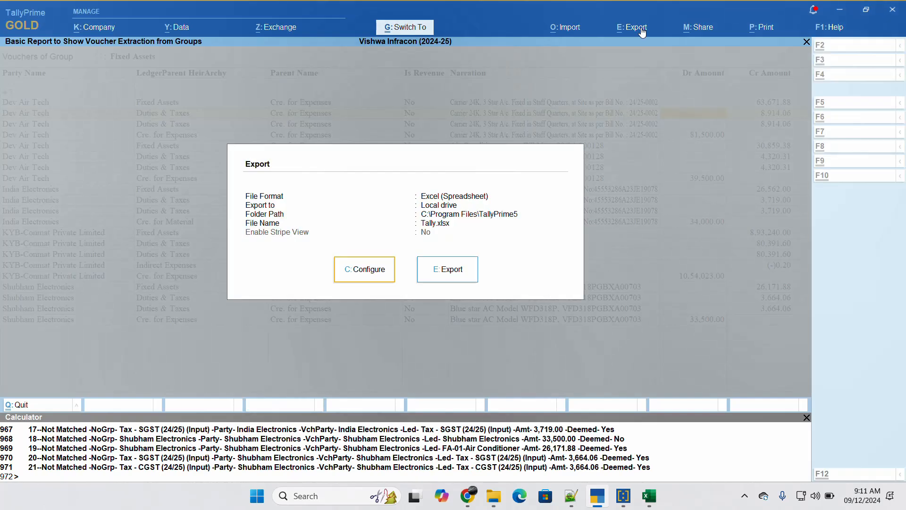
pyautogui.press('e')
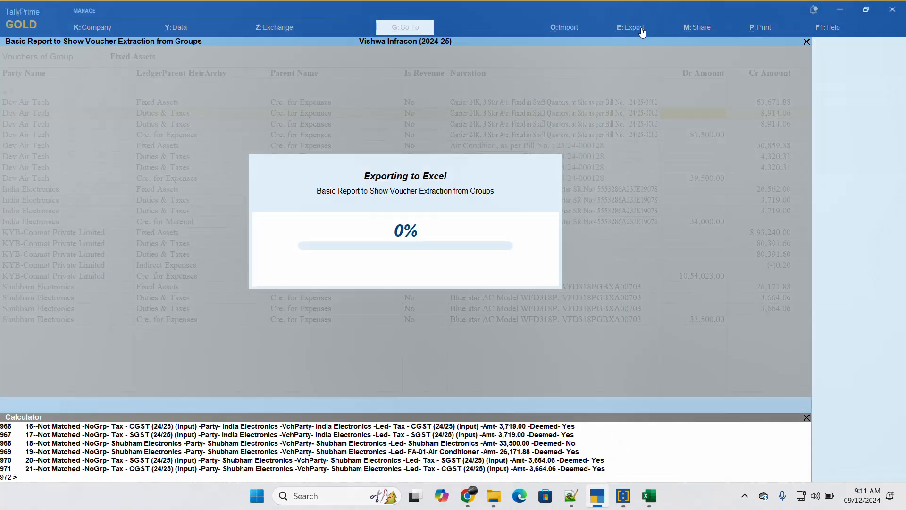